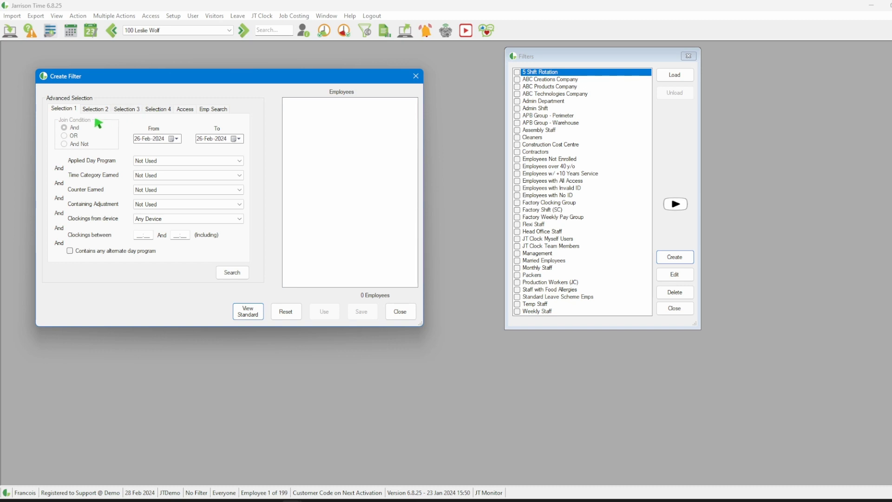
# Step: In Selection 1, set the Applied Day Program to Admin Mon-Thu for 26-Feb-2024 and search for matching employees
pyautogui.click(95, 110)
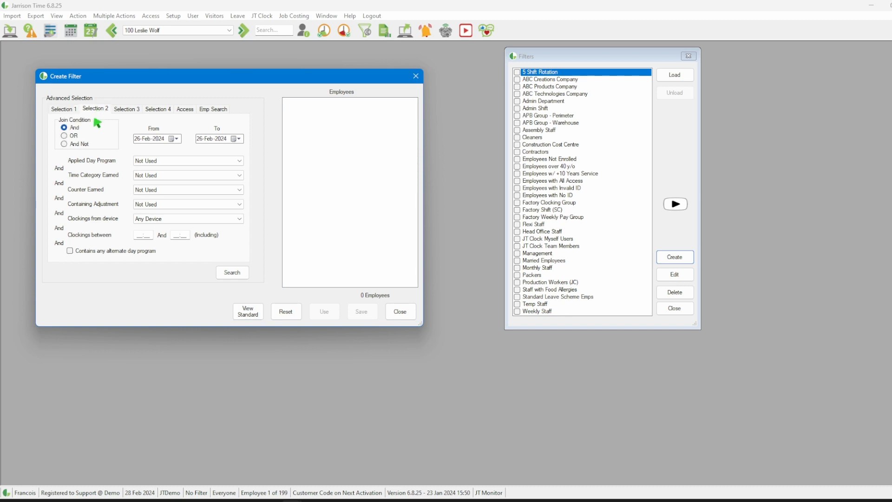
pyautogui.click(72, 110)
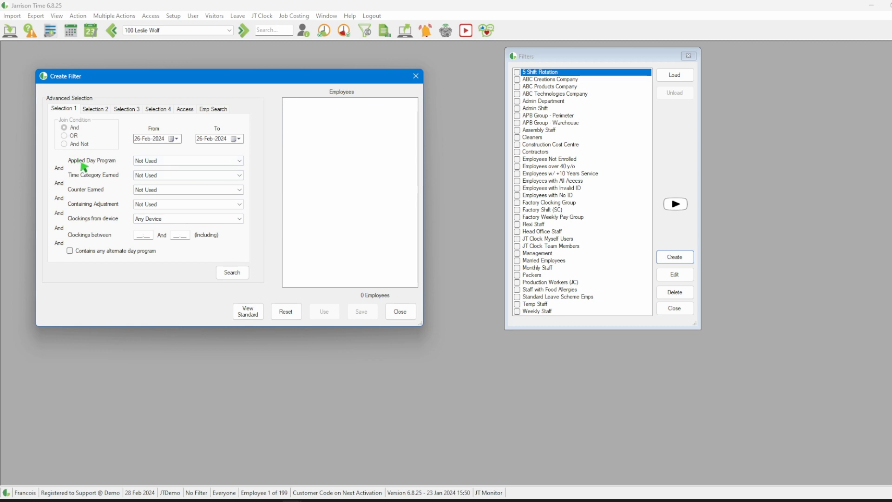
pyautogui.click(240, 162)
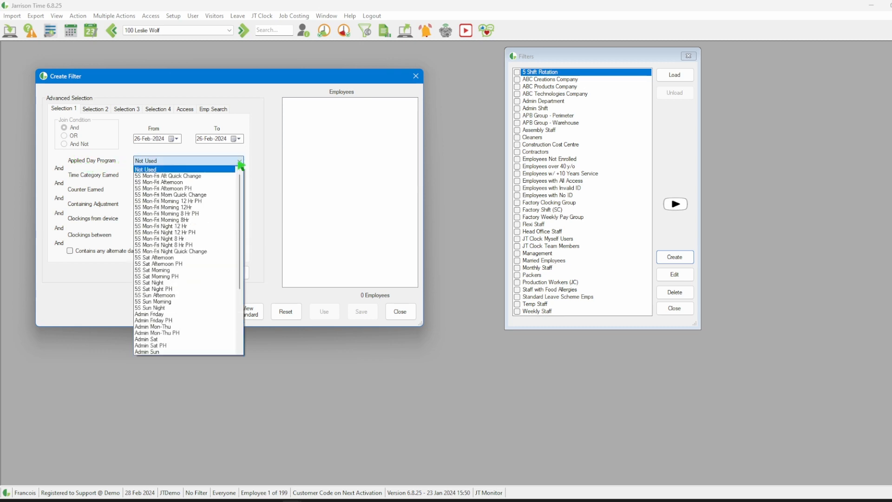
pyautogui.click(173, 327)
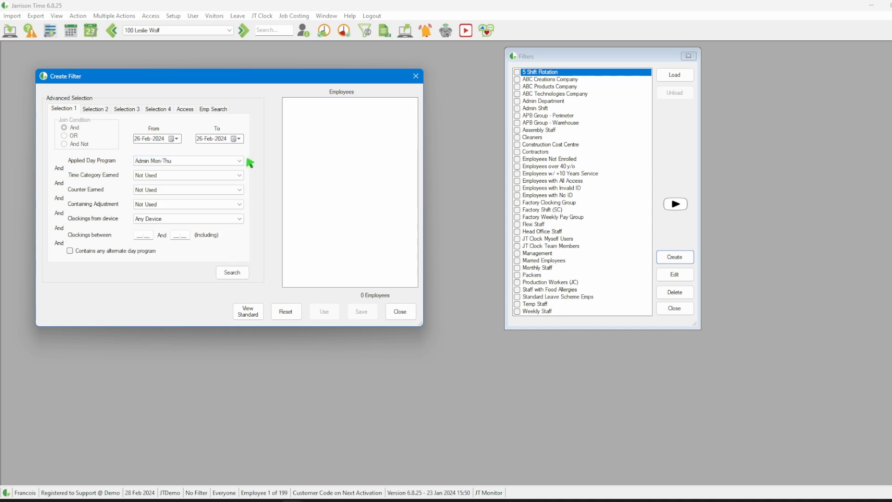
pyautogui.click(236, 277)
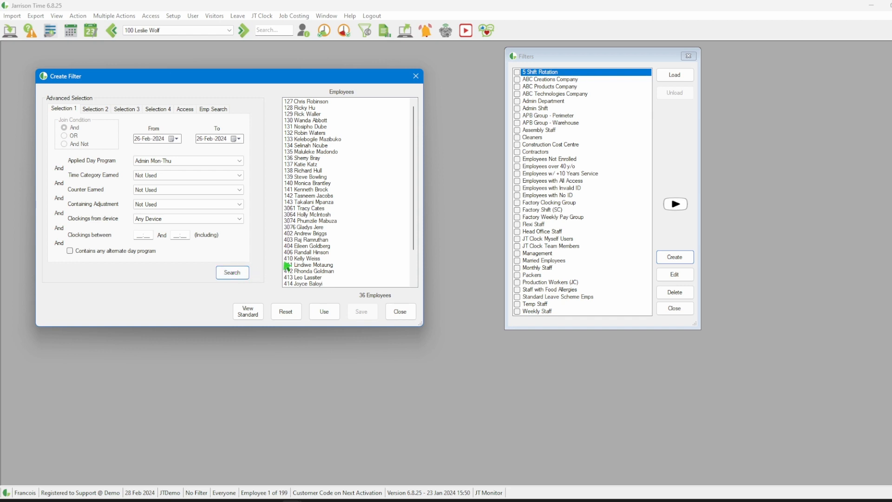
# Step: Multi-select six individual, non-adjacent employees in the search results
pyautogui.click(321, 127)
pyautogui.keyDown('ctrl'); pyautogui.click(321, 164); pyautogui.keyUp('ctrl')
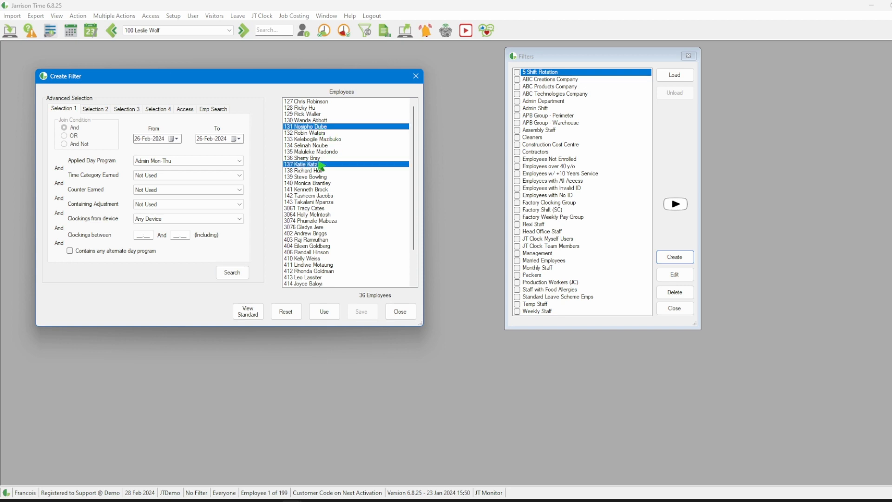
pyautogui.keyDown('ctrl'); pyautogui.click(320, 196); pyautogui.keyUp('ctrl')
pyautogui.keyDown('ctrl'); pyautogui.click(320, 228); pyautogui.keyUp('ctrl')
pyautogui.keyDown('ctrl'); pyautogui.click(319, 265); pyautogui.keyUp('ctrl')
pyautogui.keyDown('ctrl'); pyautogui.click(319, 278); pyautogui.keyUp('ctrl')
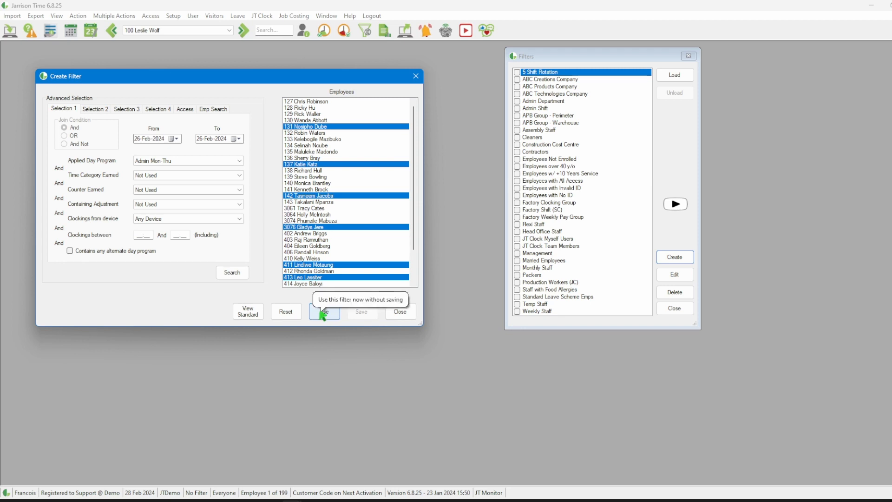
# Step: Reset the employee results and set Selection 1's Time Category Earned to Unauthorised 1.5
pyautogui.click(287, 312)
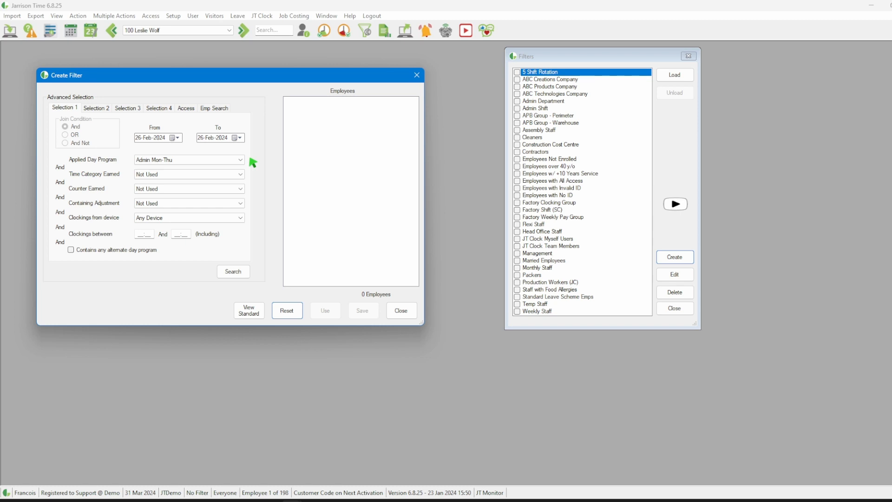
pyautogui.click(240, 174)
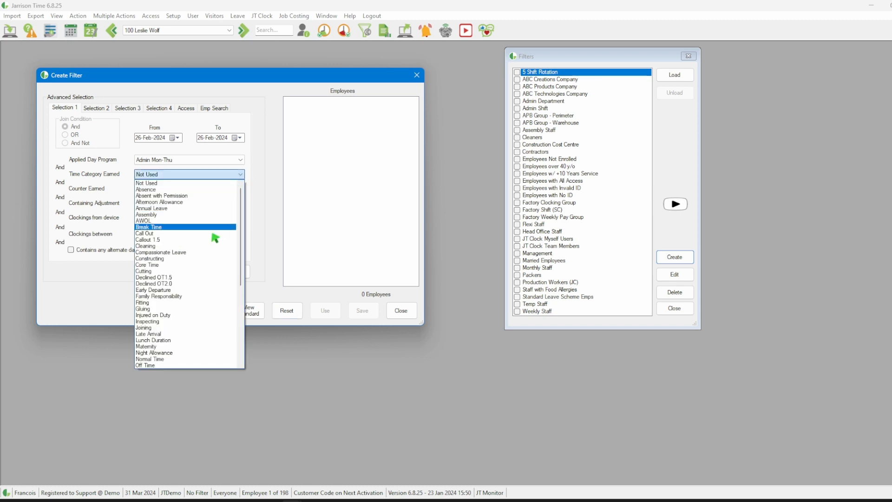
pyautogui.scroll(-10, 200, 279)
pyautogui.click(181, 341)
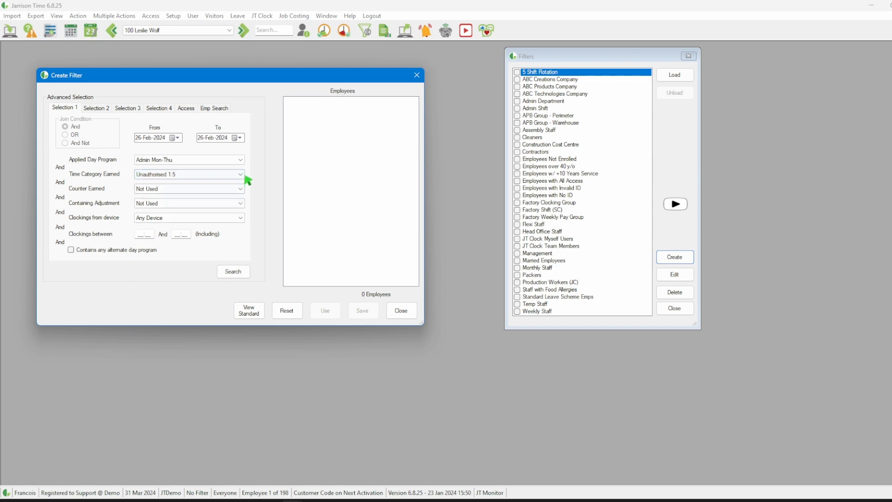
# Step: Join Selection 2 with the OR condition and set its Applied Day Program to Factory M-F
pyautogui.click(98, 111)
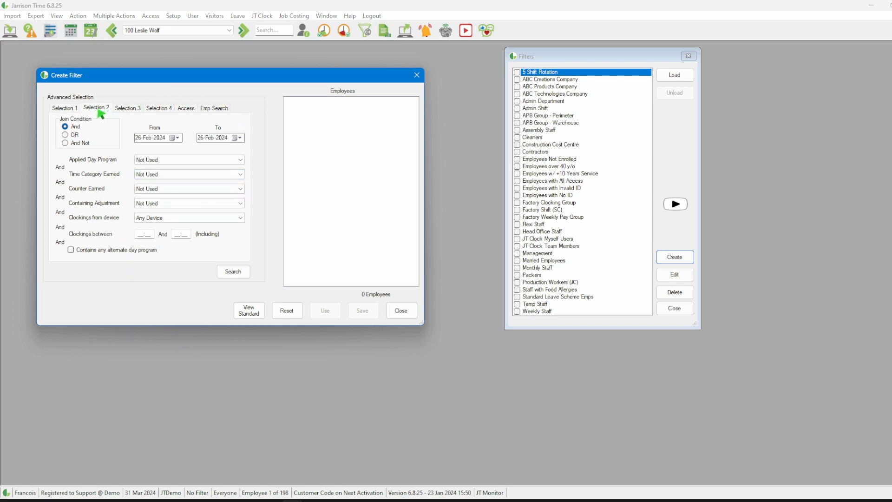
pyautogui.click(68, 134)
pyautogui.click(240, 160)
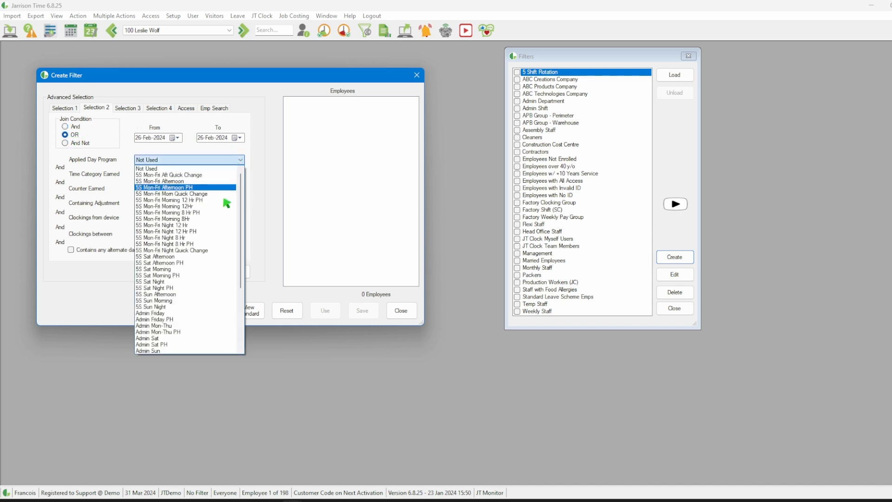
pyautogui.scroll(-5, 226, 204)
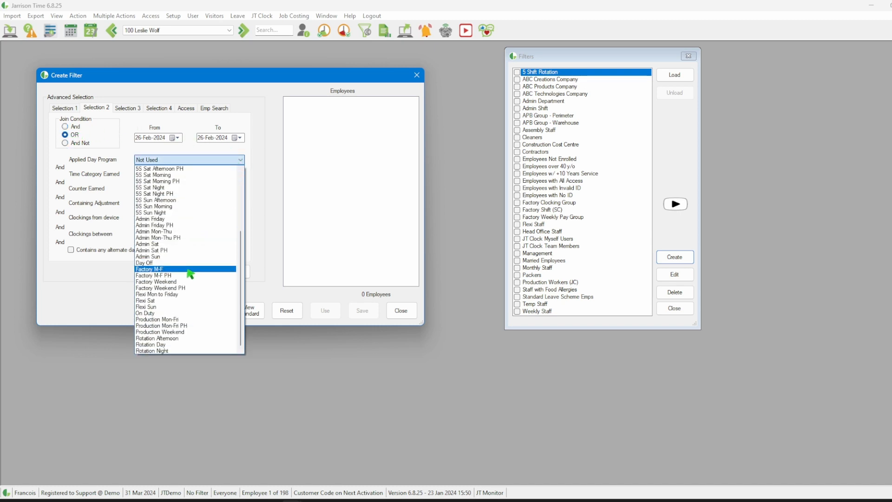
pyautogui.click(190, 270)
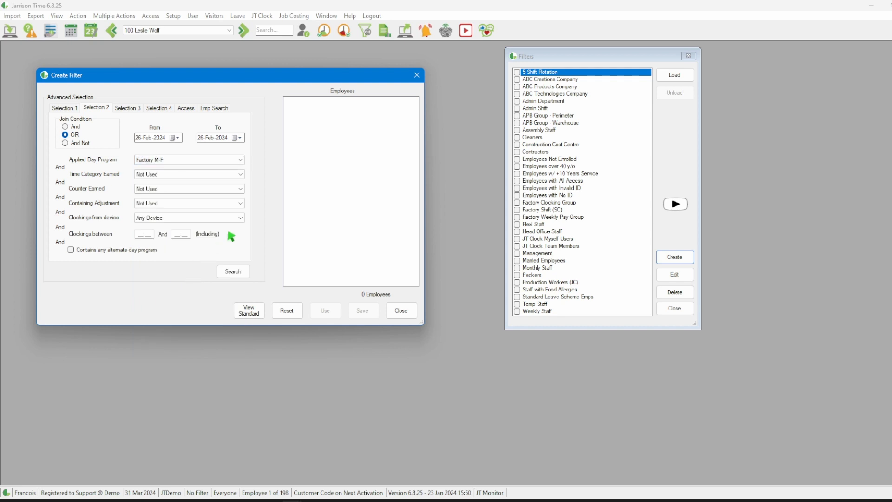
# Step: Set Selection 2's Time Category Earned to Unauthorised 1.5 and search for employees matching both selections
pyautogui.click(246, 175)
pyautogui.scroll(-3, 233, 237)
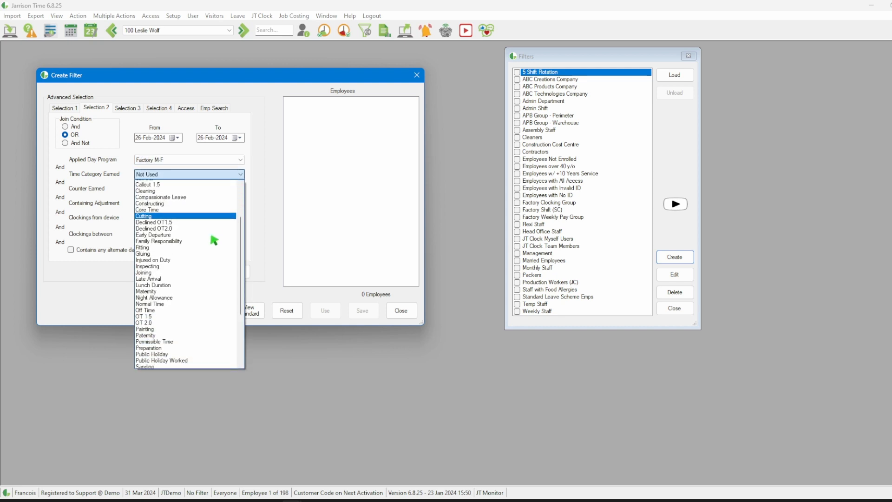
pyautogui.scroll(-5, 213, 239)
pyautogui.click(180, 343)
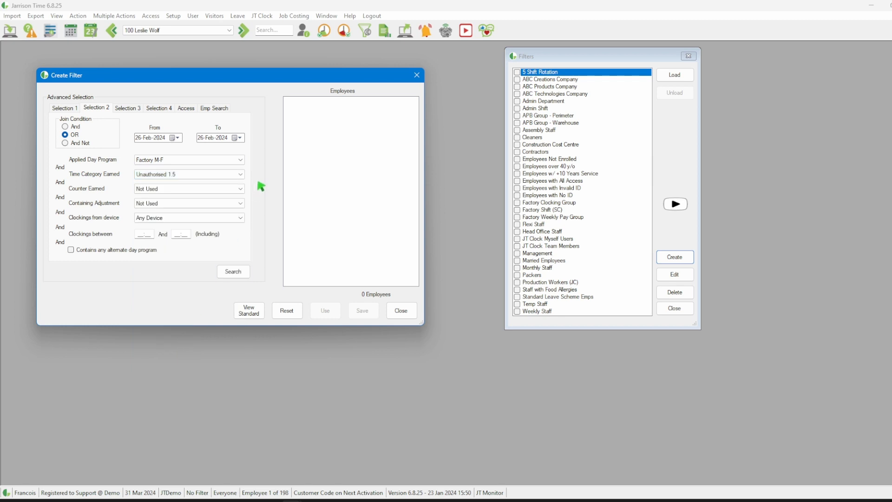
pyautogui.click(235, 274)
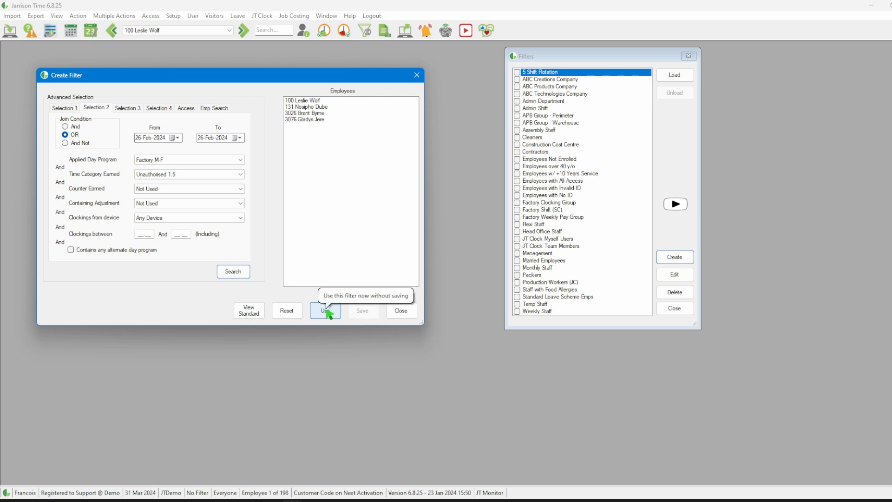
# Step: Reset the results and search for employees whose Access Valid From date lies between 01-Jan-2024 and 26-Feb-2024
pyautogui.click(294, 313)
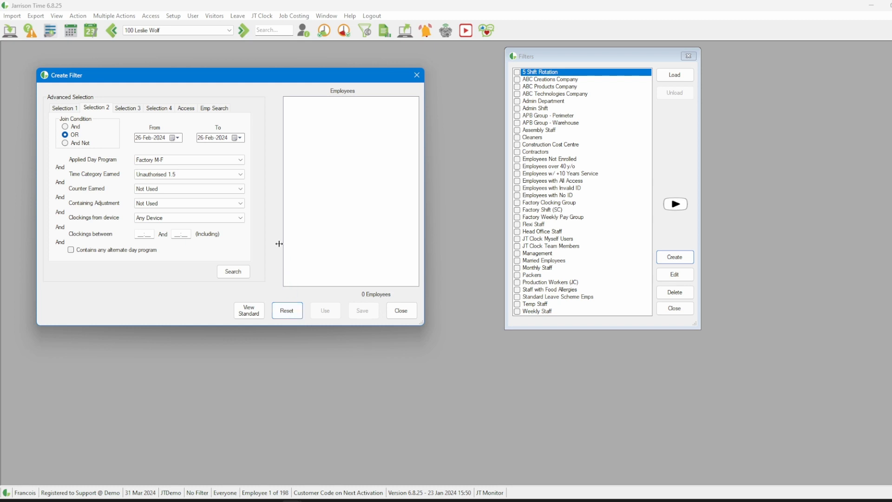
pyautogui.click(188, 110)
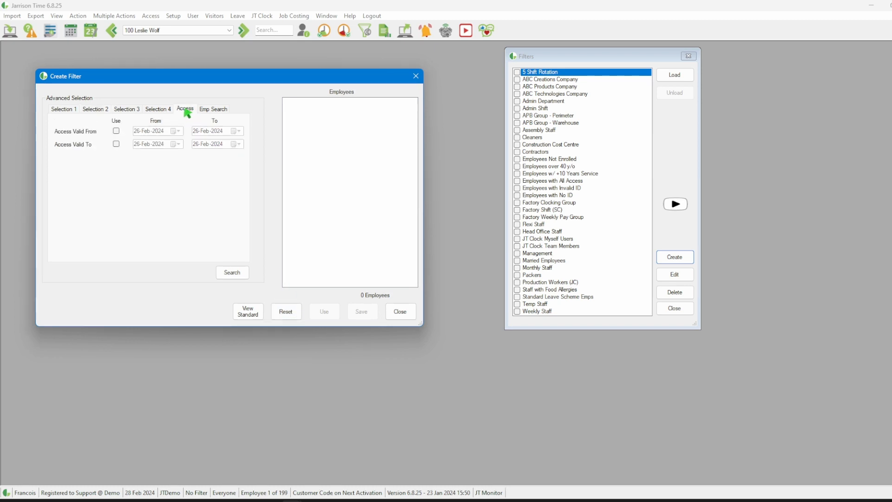
pyautogui.click(117, 132)
pyautogui.click(179, 132)
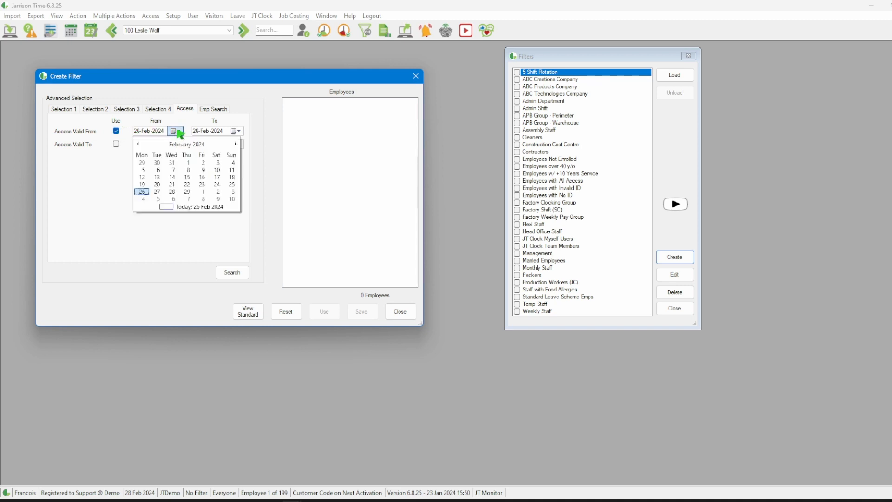
pyautogui.click(138, 144)
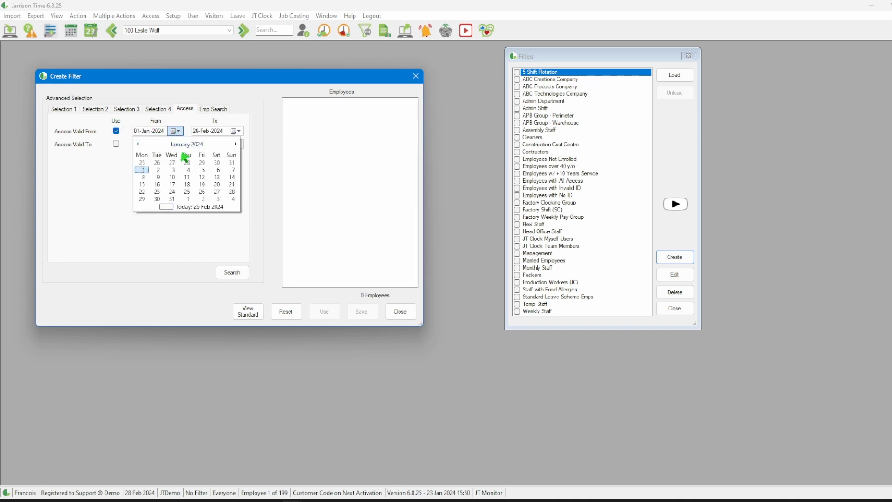
pyautogui.click(142, 171)
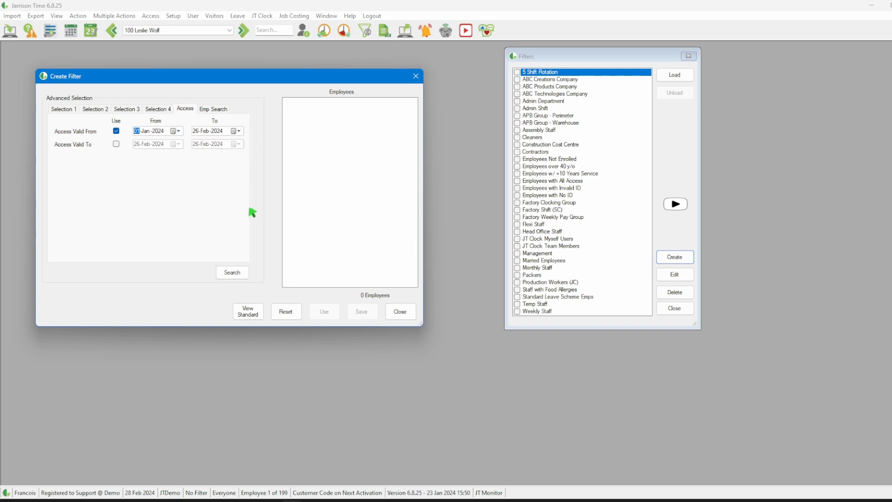
pyautogui.click(236, 273)
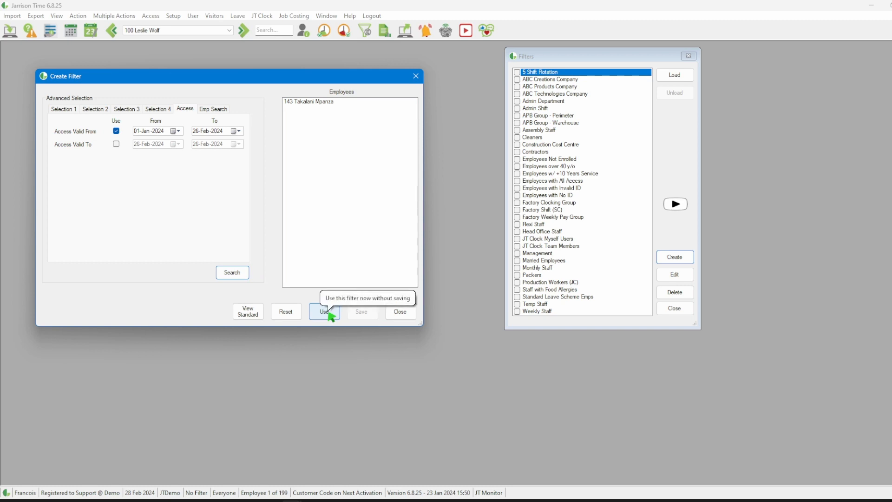
# Step: Reset the results, find employees by the search text 23, and include the second, fifth and eighth matches
pyautogui.click(287, 312)
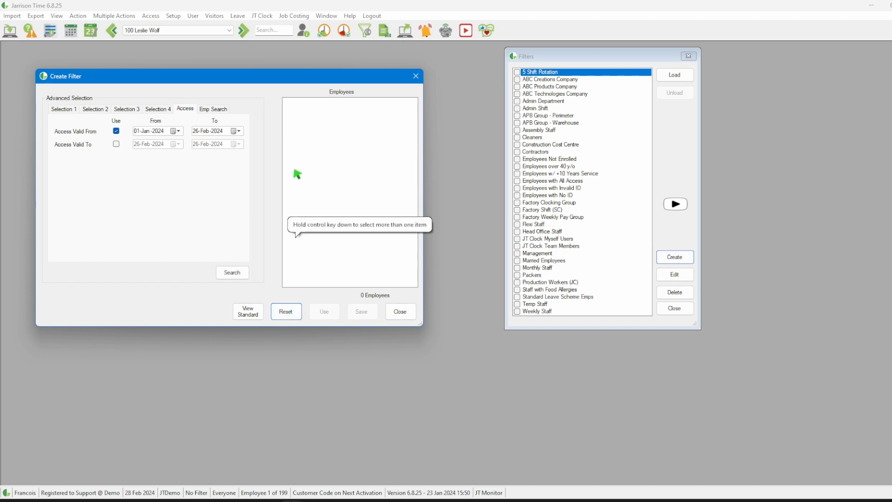
pyautogui.click(216, 111)
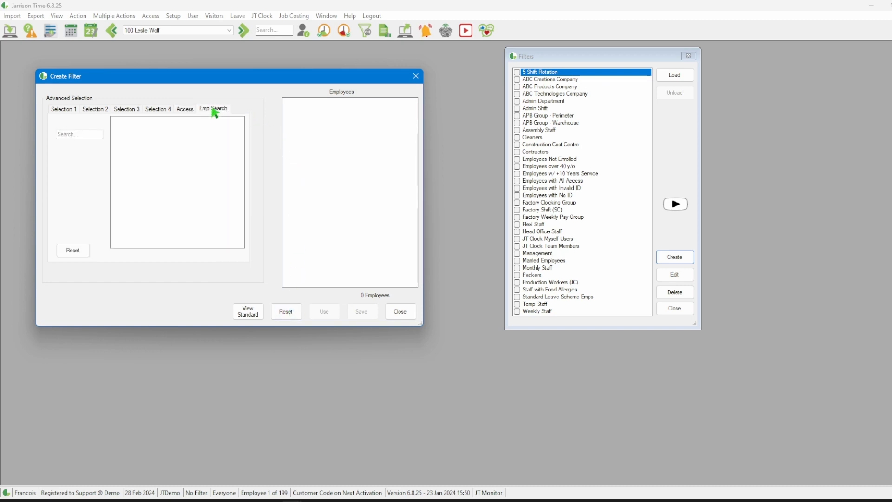
pyautogui.click(73, 136)
pyautogui.write('23')
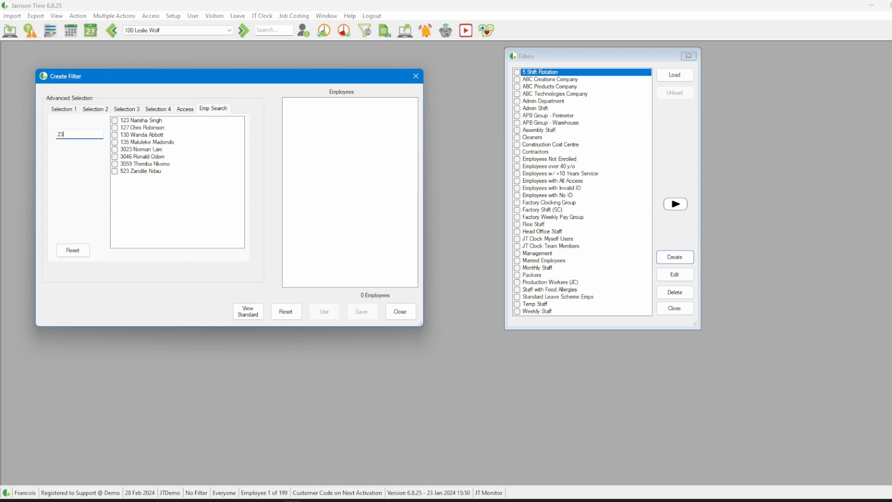
pyautogui.click(114, 128)
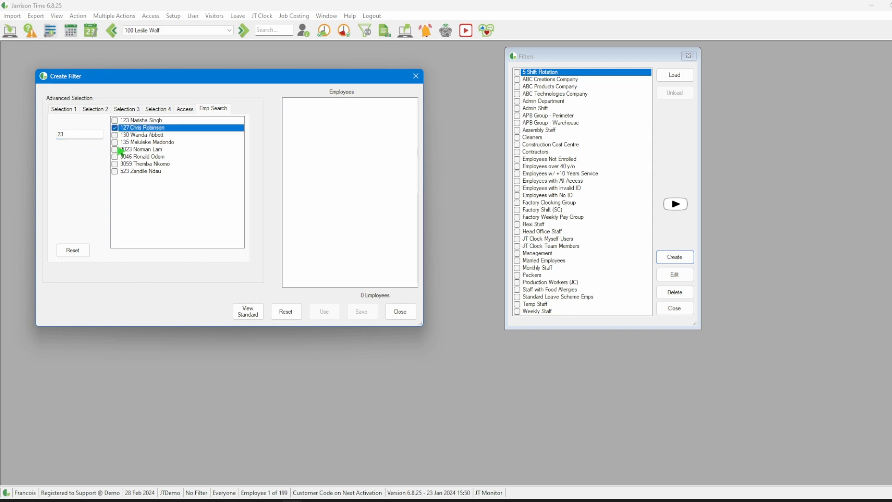
pyautogui.click(117, 149)
pyautogui.click(115, 172)
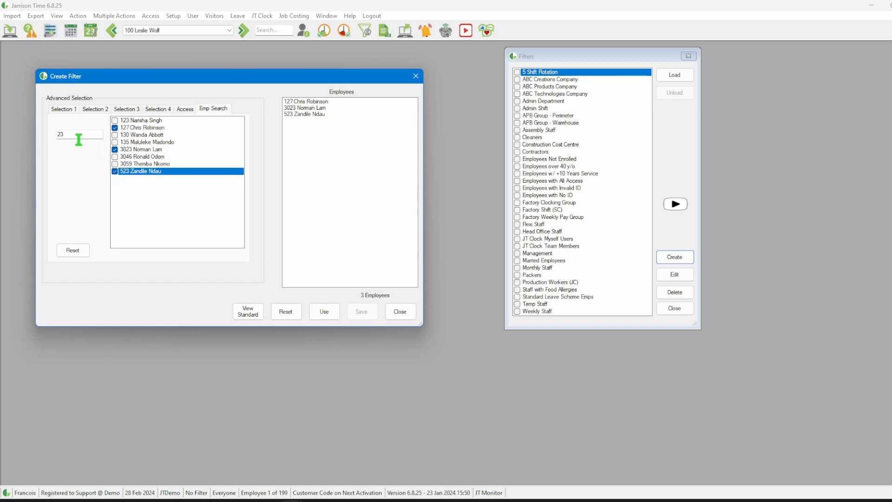
# Step: Search employees by a partial name, include the first and third matches, and use the filter without saving it
pyautogui.doubleClick(59, 135)
pyautogui.write('ben')
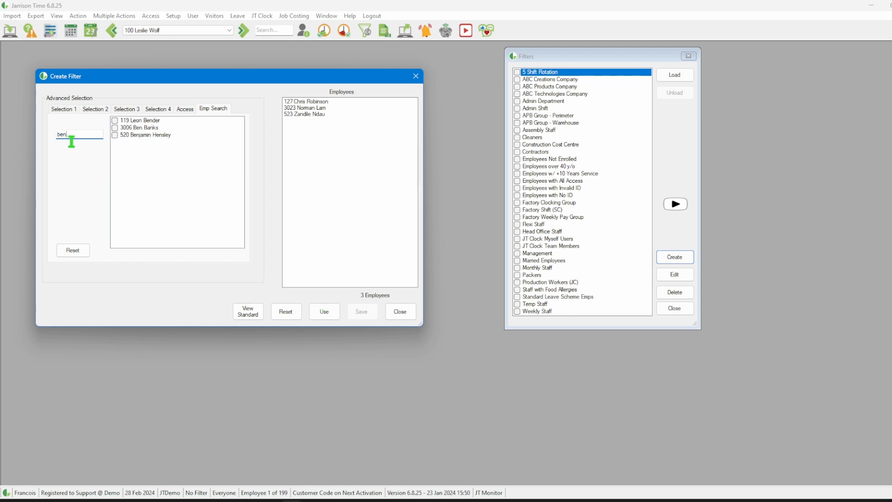
pyautogui.click(116, 135)
pyautogui.click(116, 121)
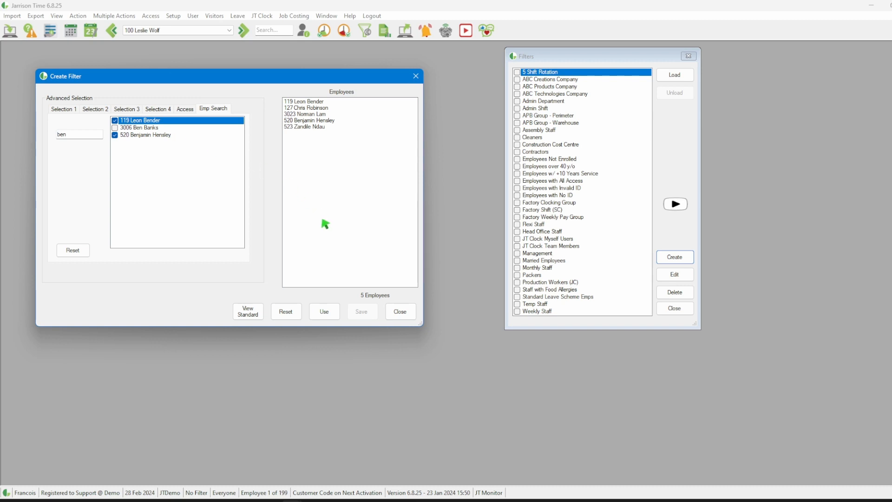
pyautogui.click(326, 312)
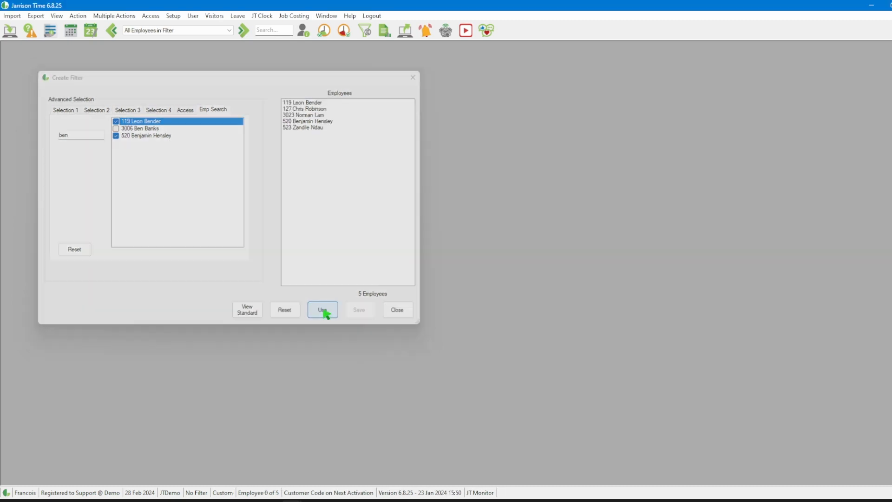
# Step: Review the employees in the active filter, then unload the filter
pyautogui.click(230, 31)
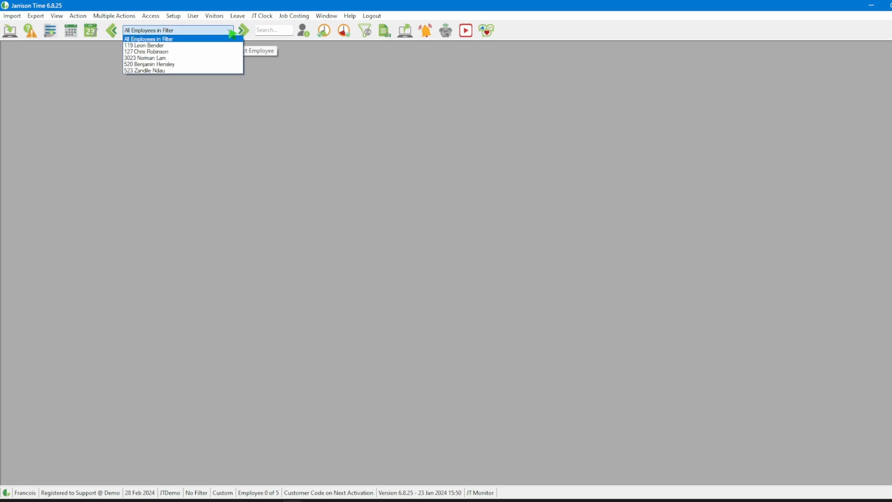
pyautogui.click(230, 32)
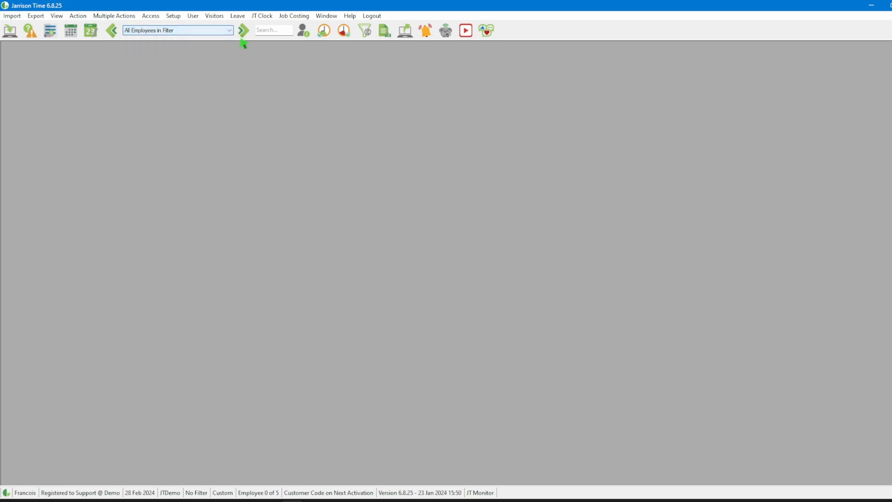
pyautogui.rightClick(368, 37)
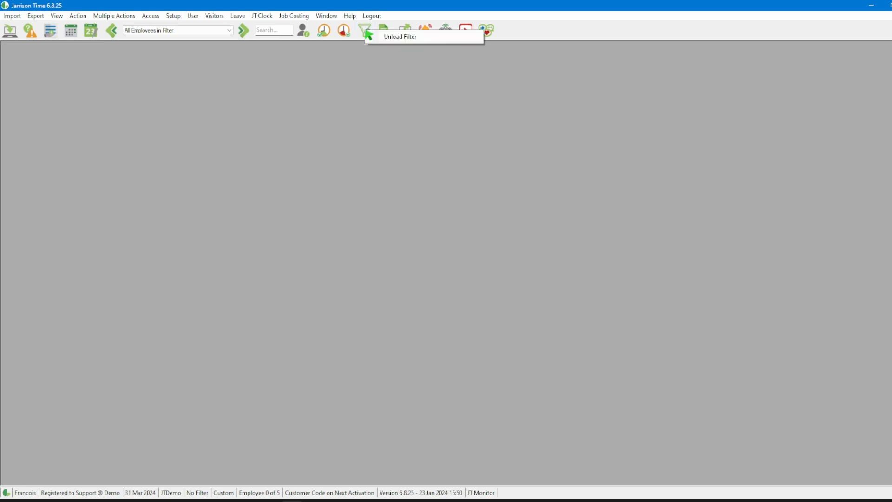
pyautogui.click(416, 40)
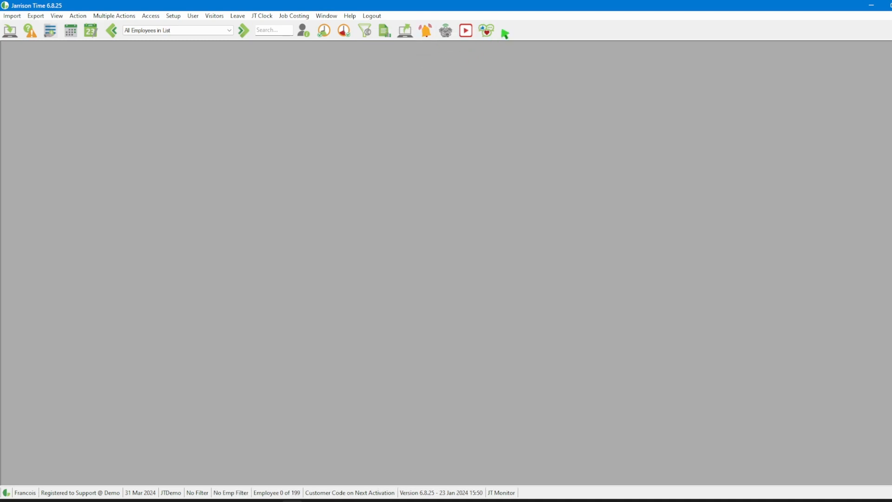